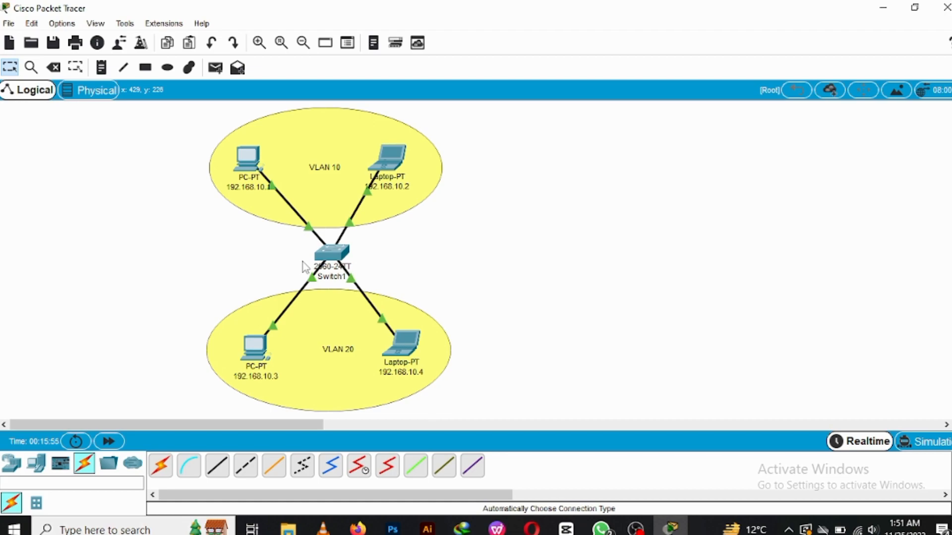
Open the switch's command line and enter global configuration mode with en and config t
{"action": "left_click", "coordinate": [328, 255]}
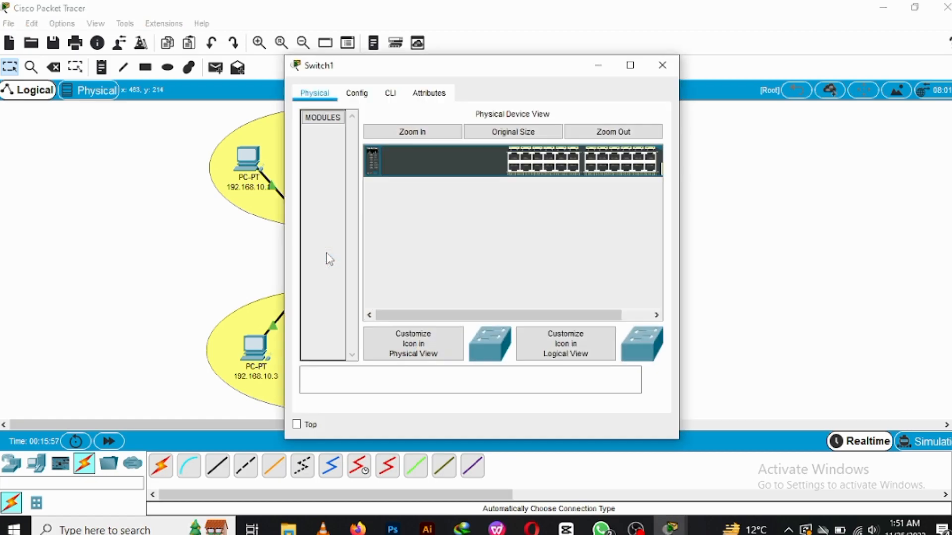
{"action": "left_click", "coordinate": [390, 92]}
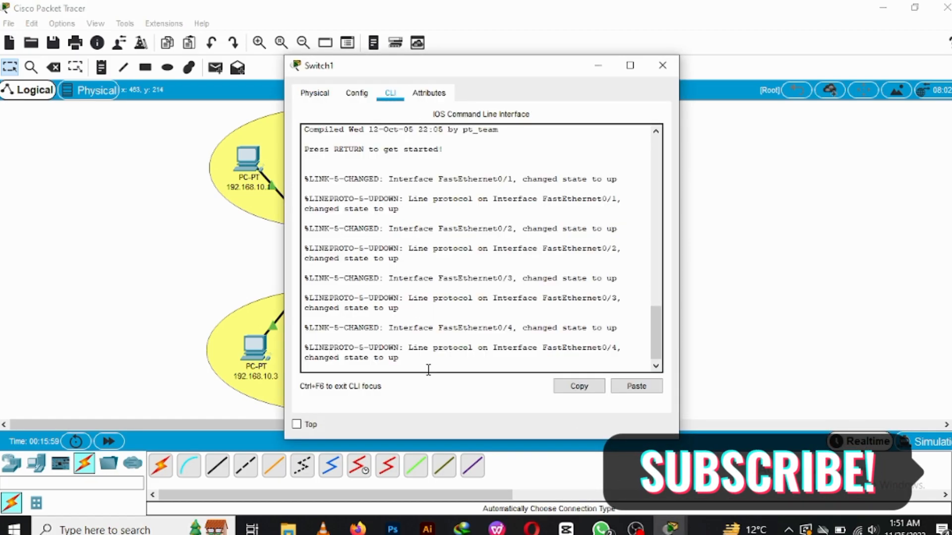
{"action": "key", "text": "Return"}
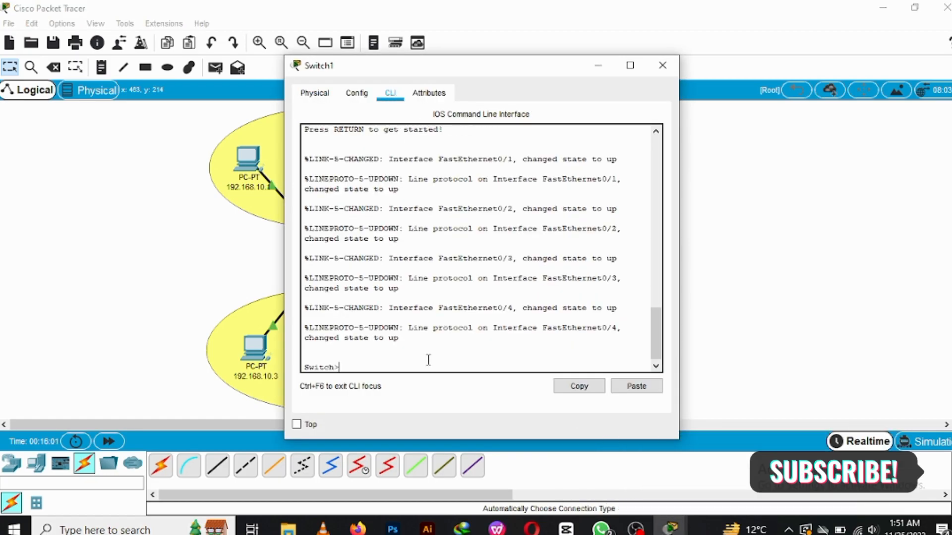
{"action": "type", "text": "en"}
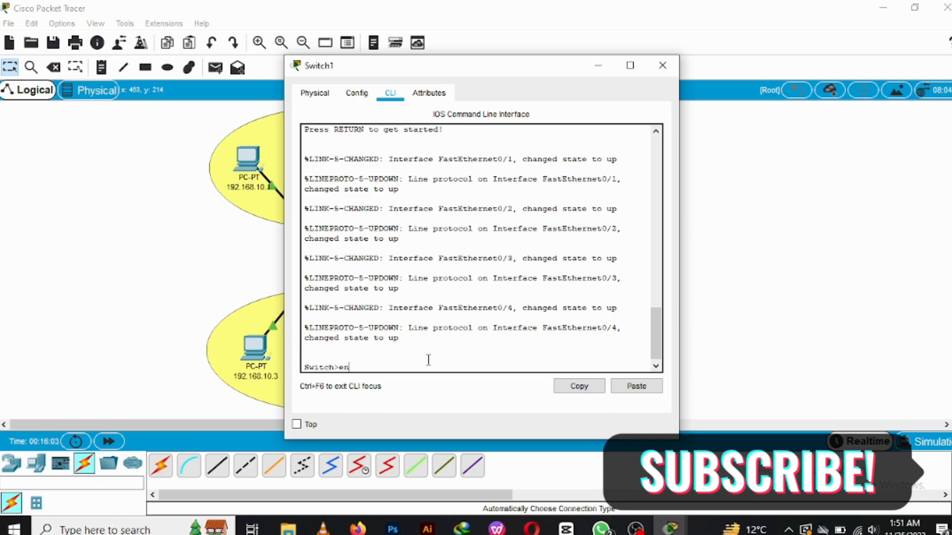
{"action": "key", "text": "Return"}
{"action": "type", "text": "ch#c"}
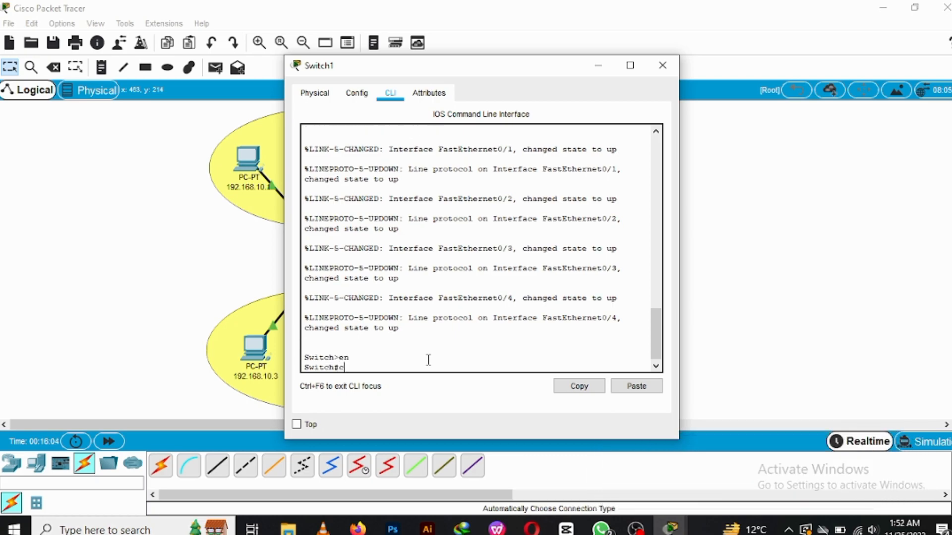
{"action": "type", "text": "onfig t"}
{"action": "key", "text": "Return"}
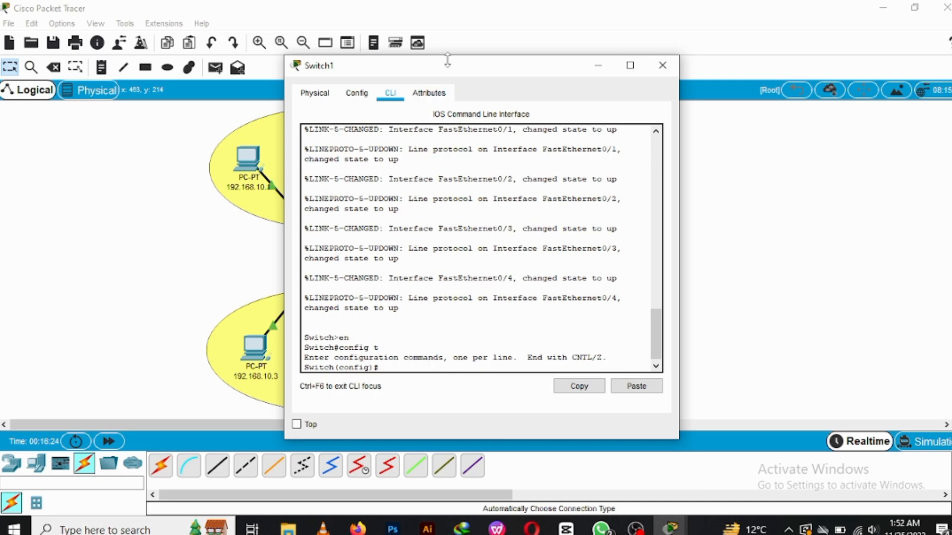
Create VLAN 10 on the switch and name it Marketing, keeping the topology in view beside the command line
{"action": "left_click_drag", "start_coordinate": [447, 70], "coordinate": [597, 77]}
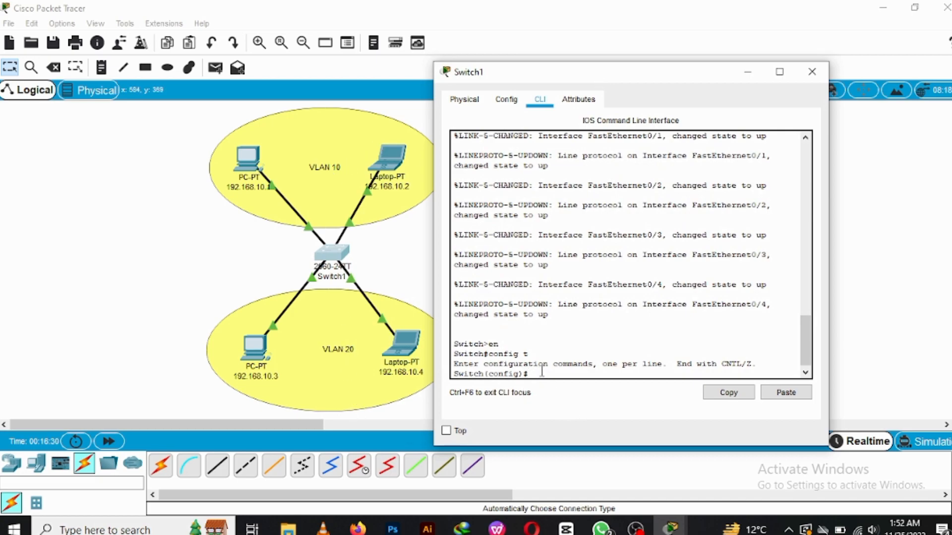
{"action": "type", "text": "vlan 10"}
{"action": "key", "text": "Return"}
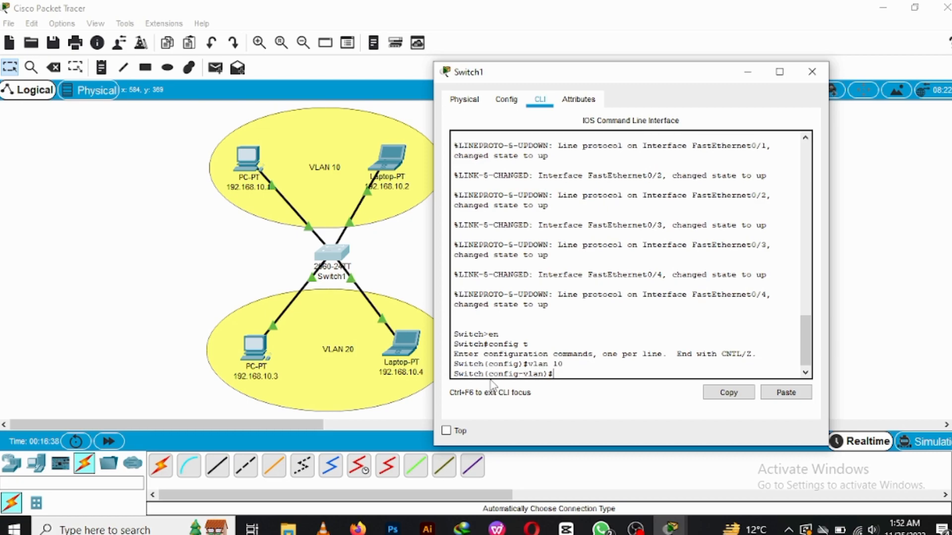
{"action": "type", "text": "name"}
{"action": "type", "text": "Mark"}
{"action": "type", "text": "we"}
{"action": "key", "text": "BackSpace"}
{"action": "key", "text": "BackSpace"}
{"action": "type", "text": "eting"}
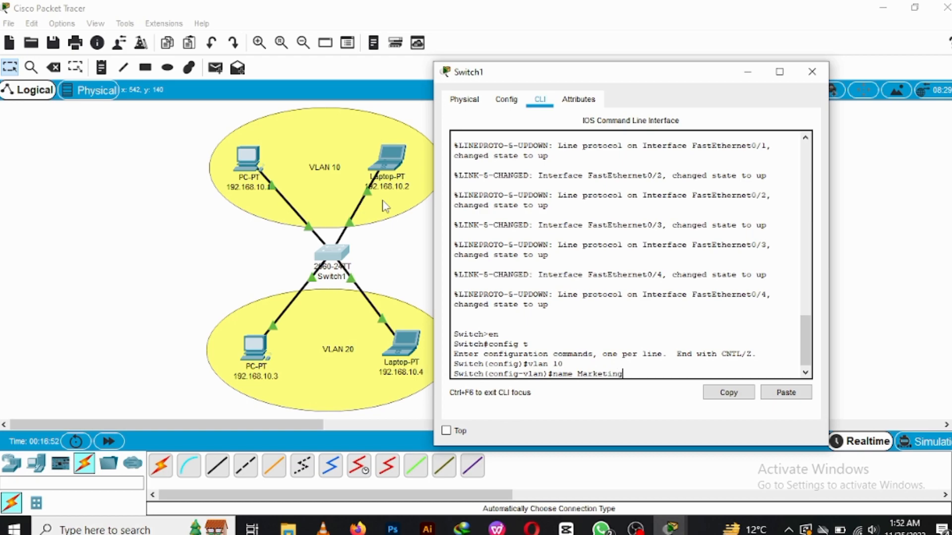
{"action": "key", "text": "Return"}
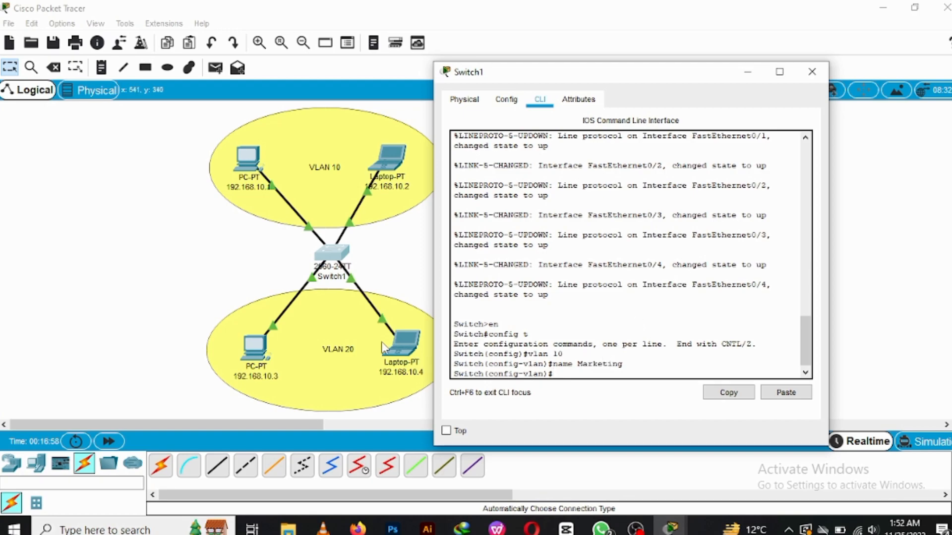
Create VLAN 20 on the switch and name it It
{"action": "type", "text": "vlan 10"}
{"action": "key", "text": "BackSpace"}
{"action": "key", "text": "BackSpace"}
{"action": "type", "text": "20"}
{"action": "key", "text": "Return"}
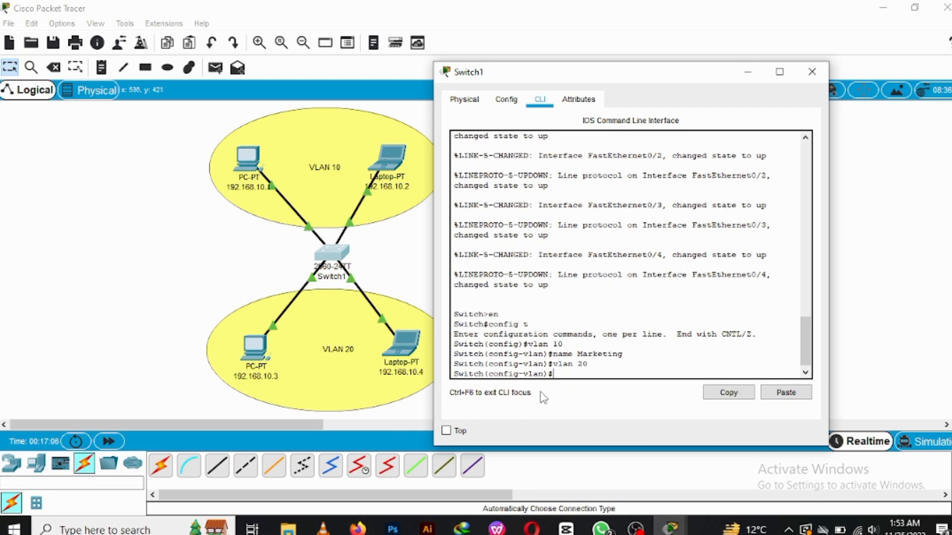
{"action": "type", "text": "name It"}
{"action": "key", "text": "Return"}
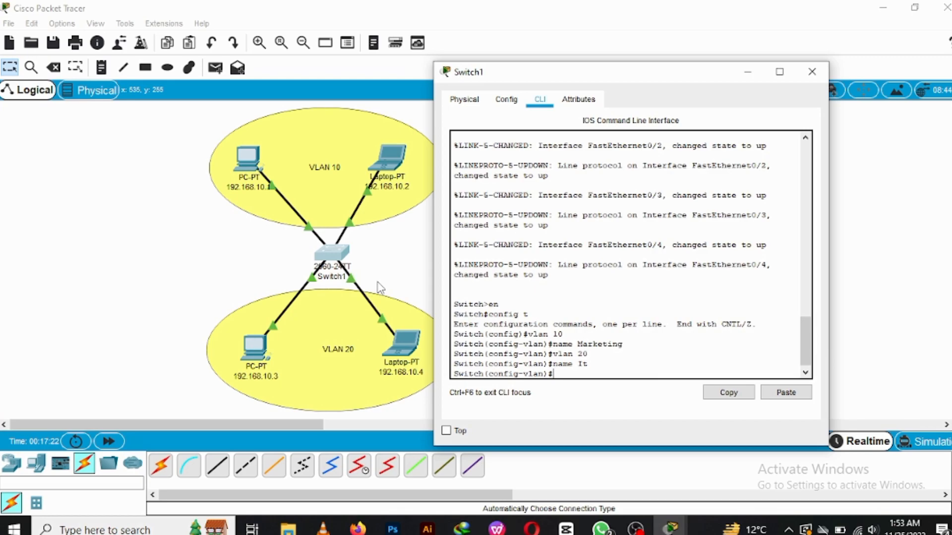
Exit to privileged mode and display the brief VLAN table with sh vlan br
{"action": "type", "text": "xit"}
{"action": "key", "text": "Return"}
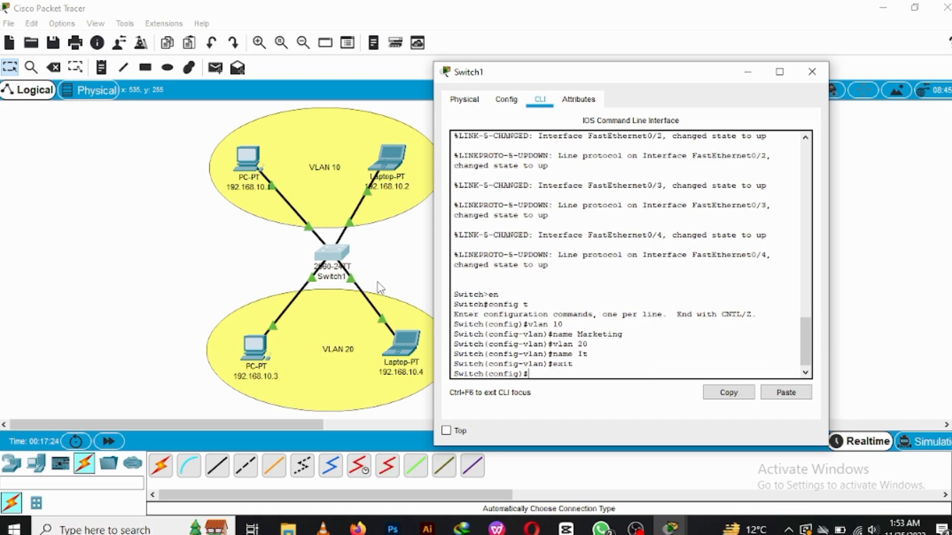
{"action": "type", "text": "exit"}
{"action": "key", "text": "Return"}
{"action": "key", "text": "Return"}
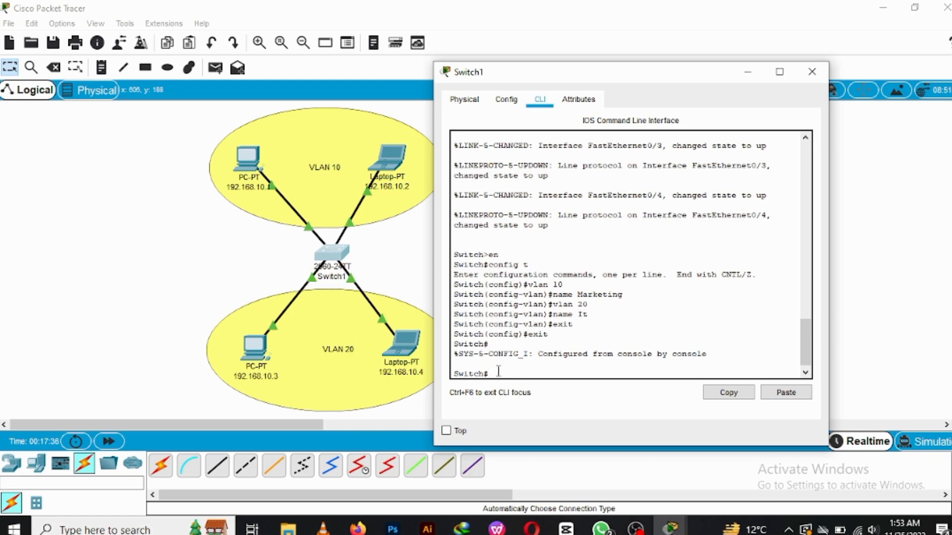
{"action": "type", "text": "sh vlan br"}
{"action": "key", "text": "Return"}
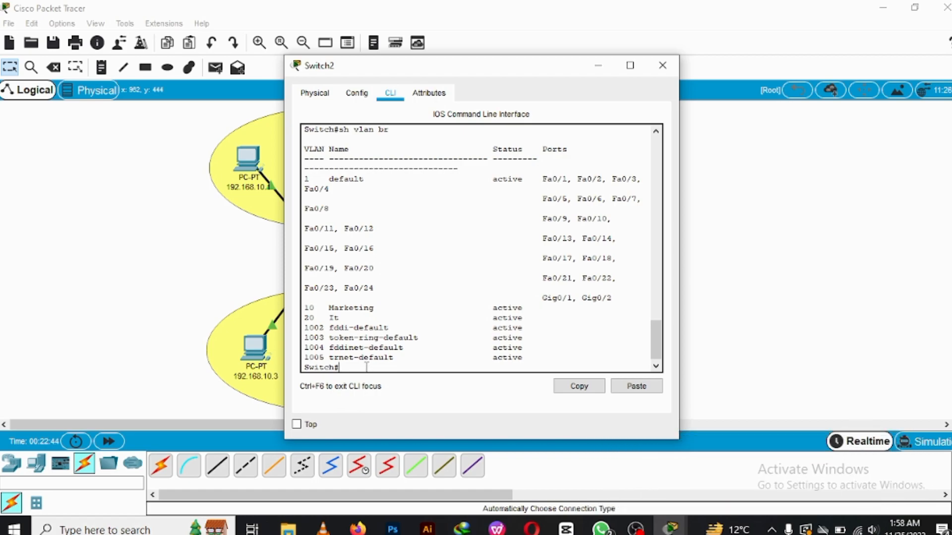
Enter global configuration mode again on the switch with config t
{"action": "key", "text": "Return"}
{"action": "key", "text": "Return"}
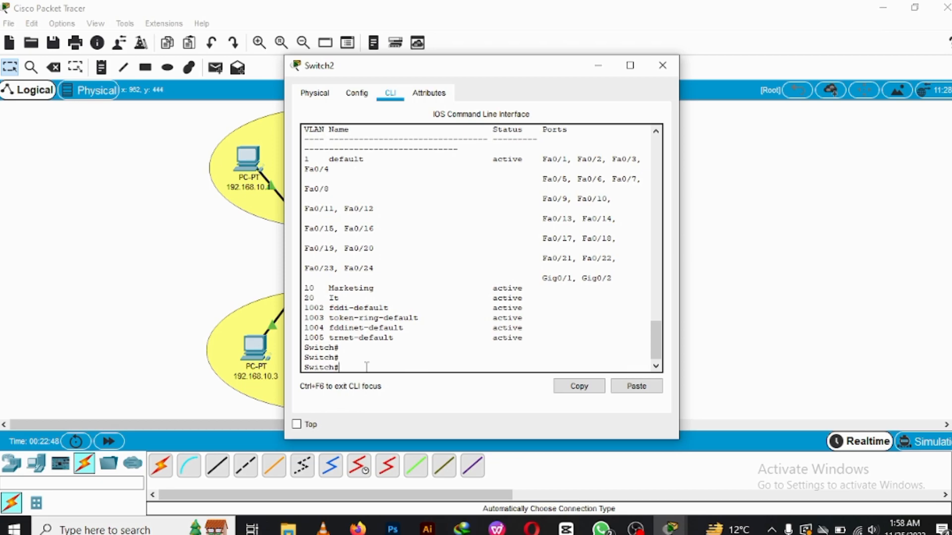
{"action": "type", "text": "config t"}
{"action": "key", "text": "Return"}
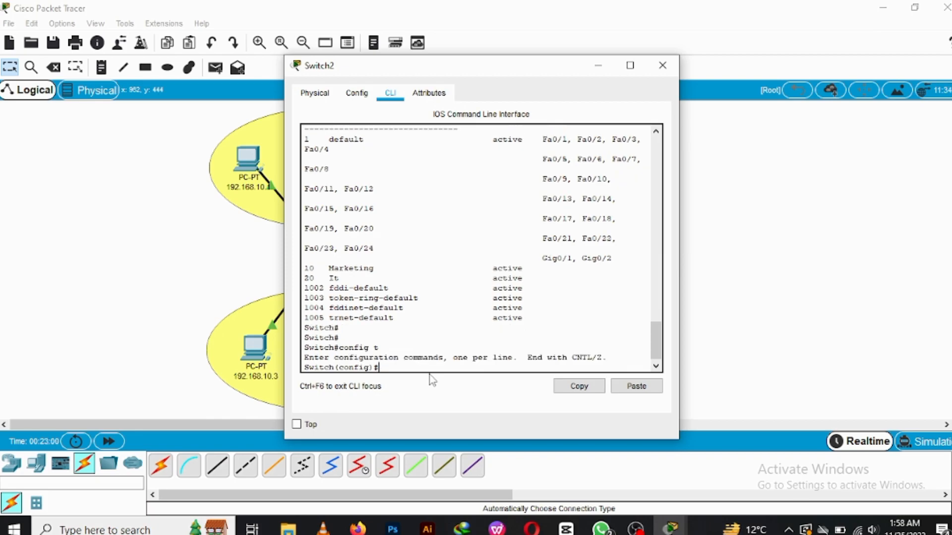
Check in the topology which switch port each of the four end devices uses, and return to the switch's command line
{"action": "key", "text": "alt+F4"}
{"action": "mouse_move", "coordinate": [275, 190]}
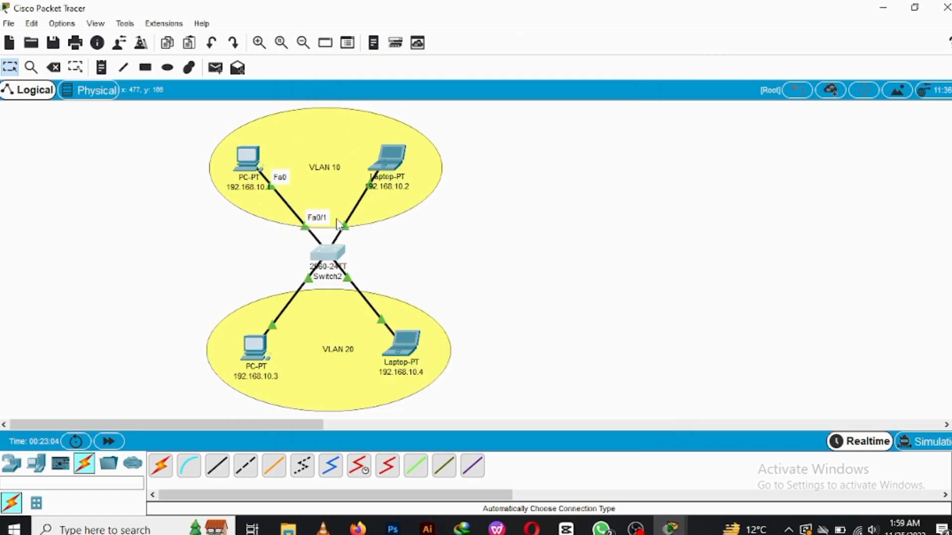
{"action": "mouse_move", "coordinate": [346, 234]}
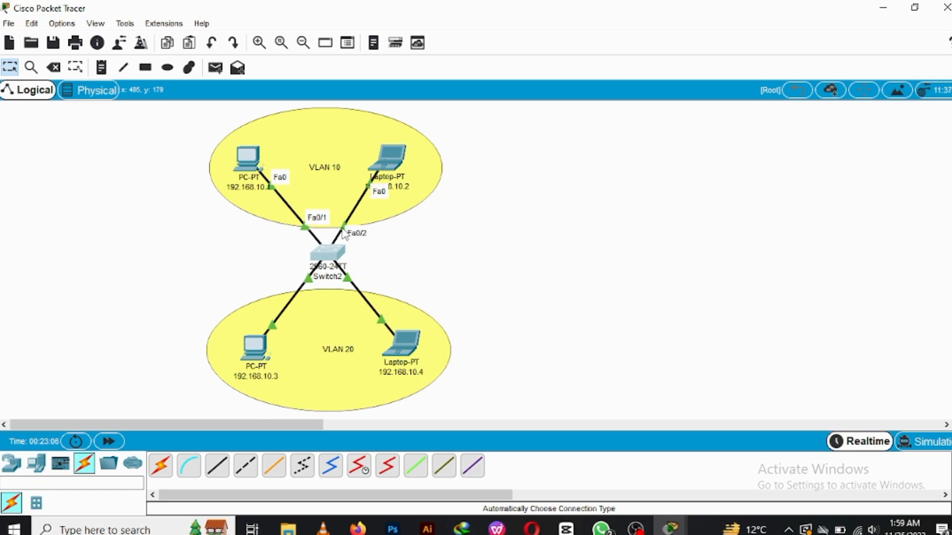
{"action": "mouse_move", "coordinate": [310, 285]}
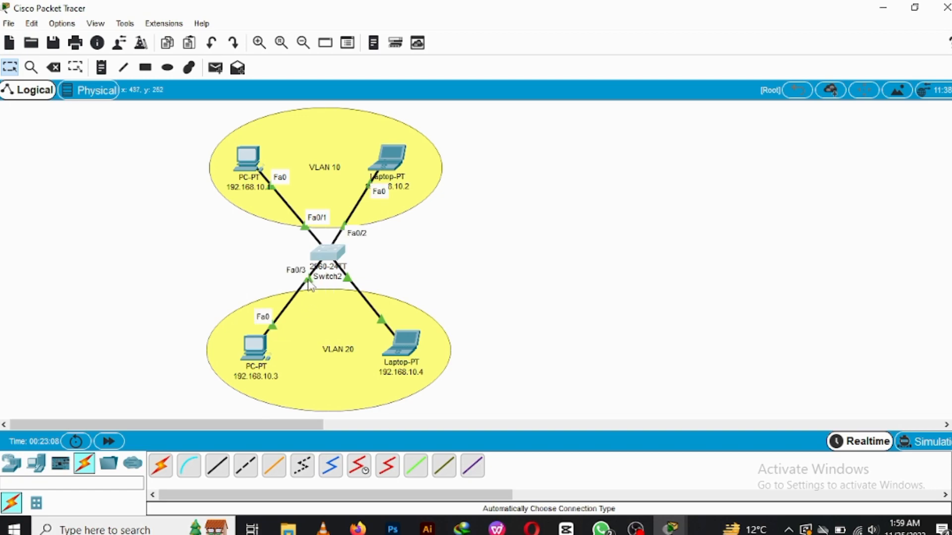
{"action": "mouse_move", "coordinate": [350, 282]}
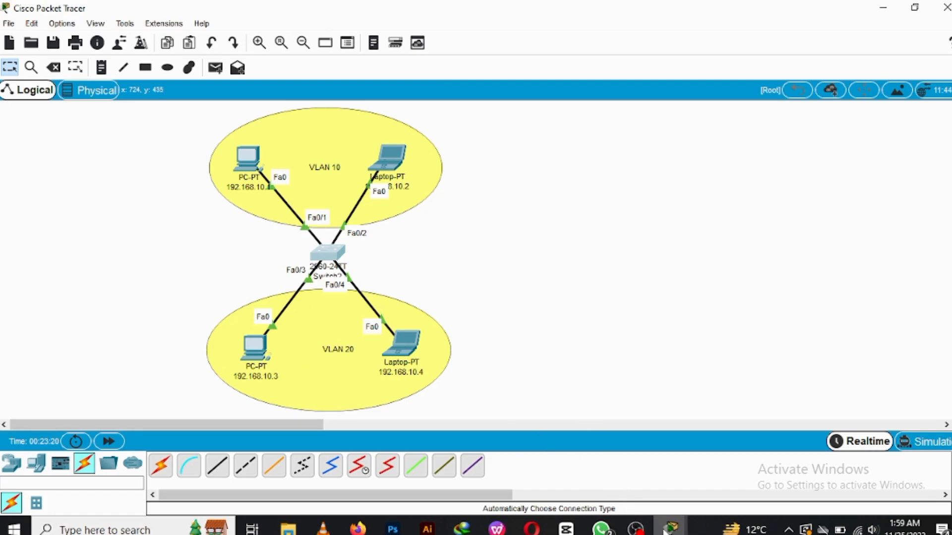
{"action": "mouse_move", "coordinate": [668, 529]}
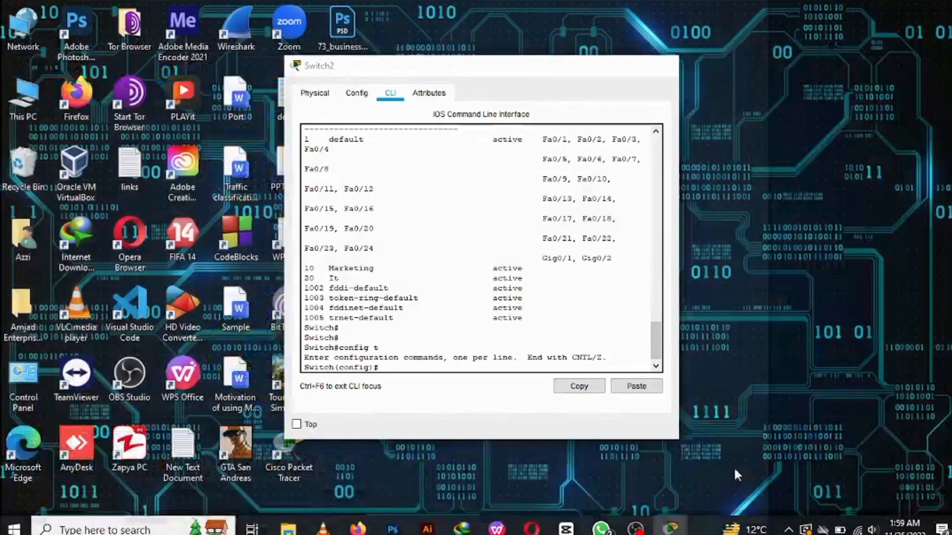
{"action": "left_click", "coordinate": [738, 475]}
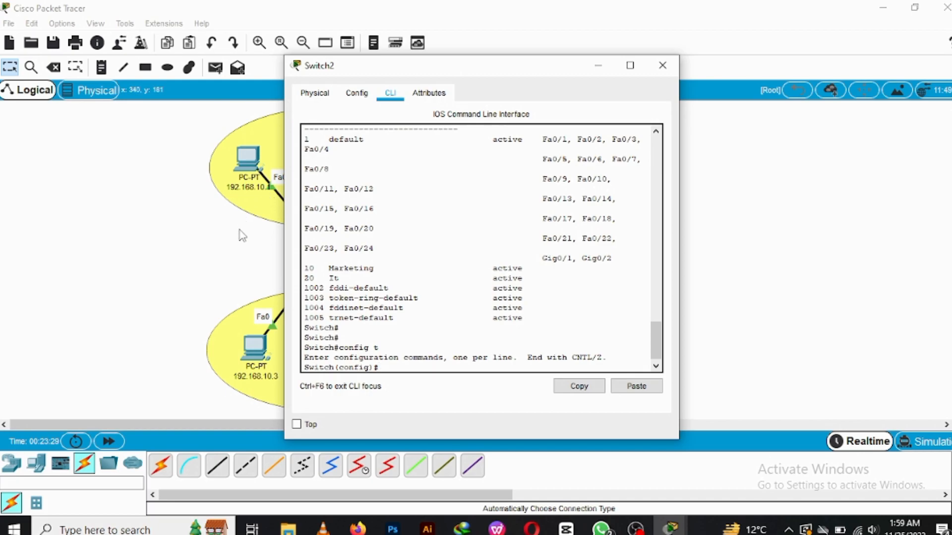
Assign interface range f0/1-2 to VLAN 10 as access ports
{"action": "type", "text": "int"}
{"action": "type", "text": "range f0/1-2"}
{"action": "key", "text": "Return"}
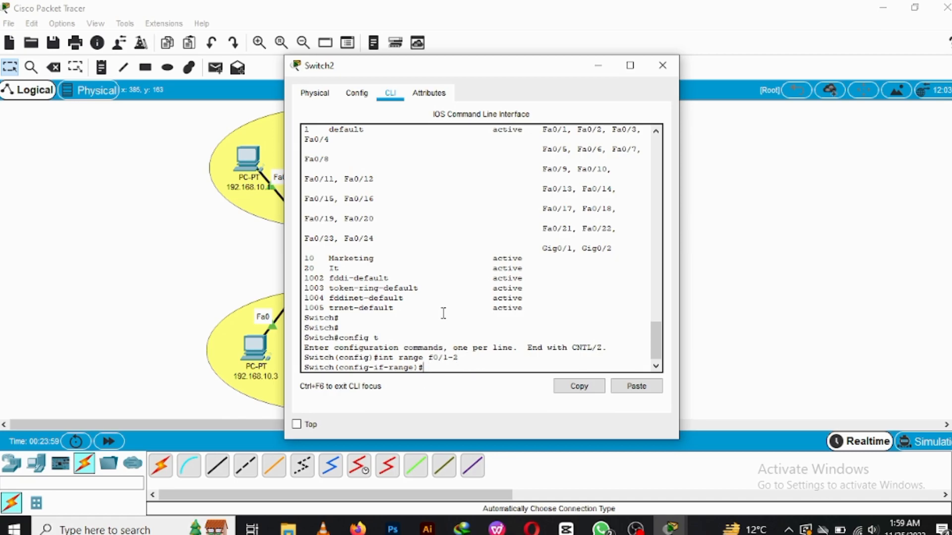
{"action": "type", "text": "switchport access"}
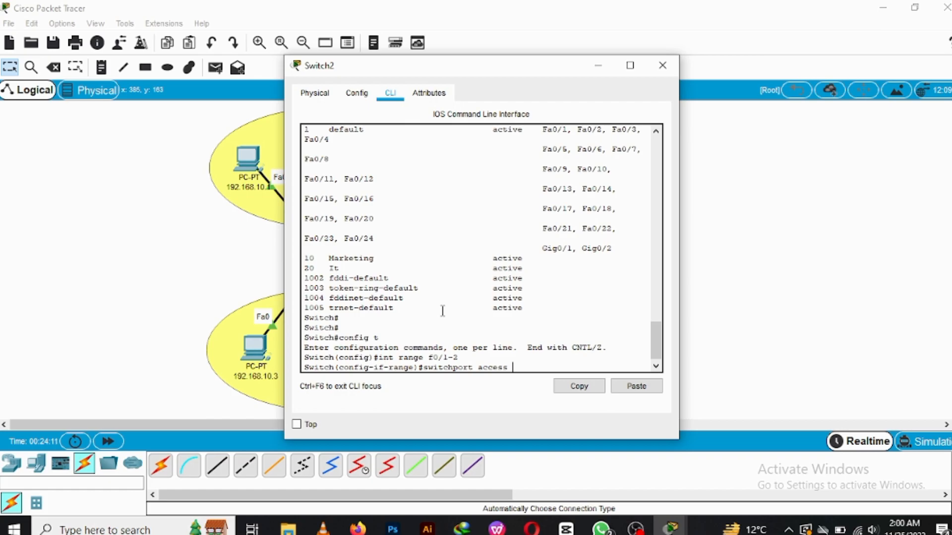
{"action": "type", "text": " vlan 10"}
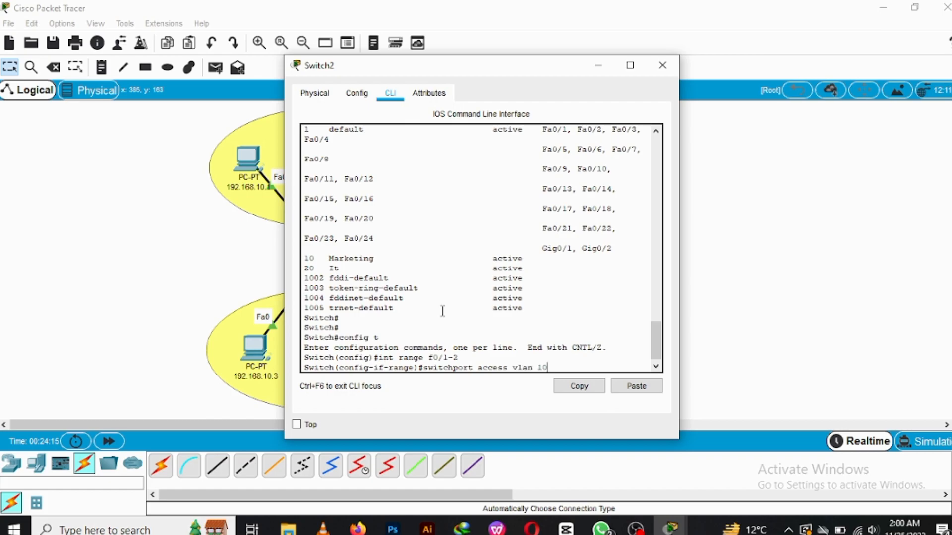
{"action": "key", "text": "Return"}
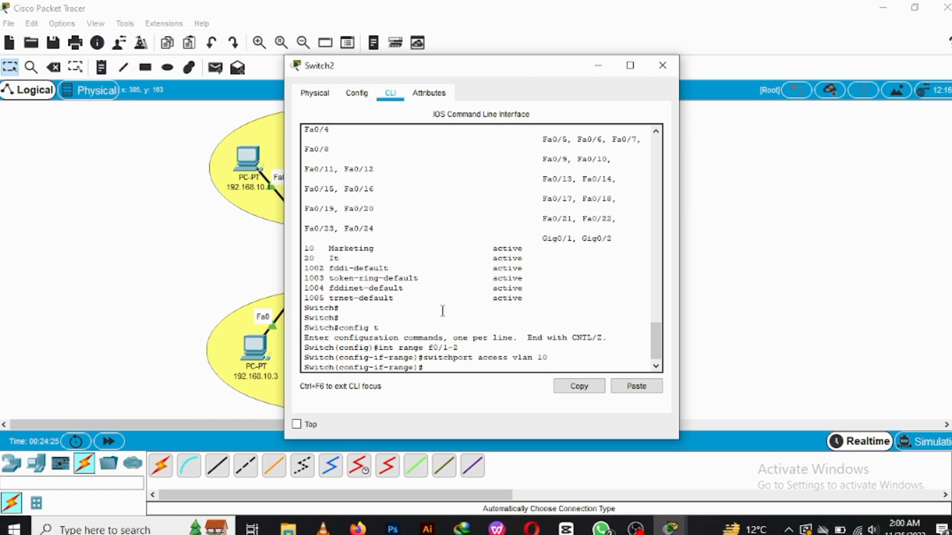
Select interface range f0/3-4 and enter the switchport access vlan command for it
{"action": "key", "text": "Up"}
{"action": "key", "text": "Up"}
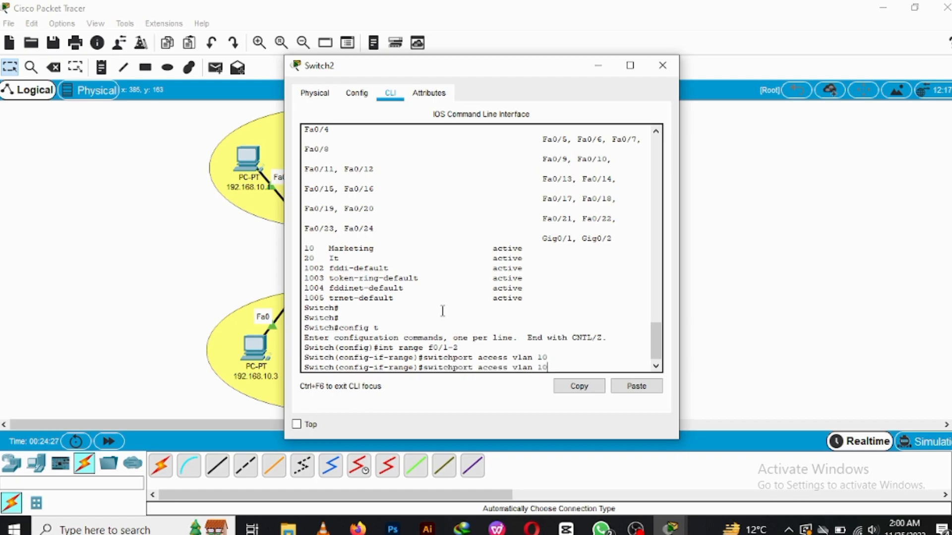
{"action": "key", "text": "BackSpace"}
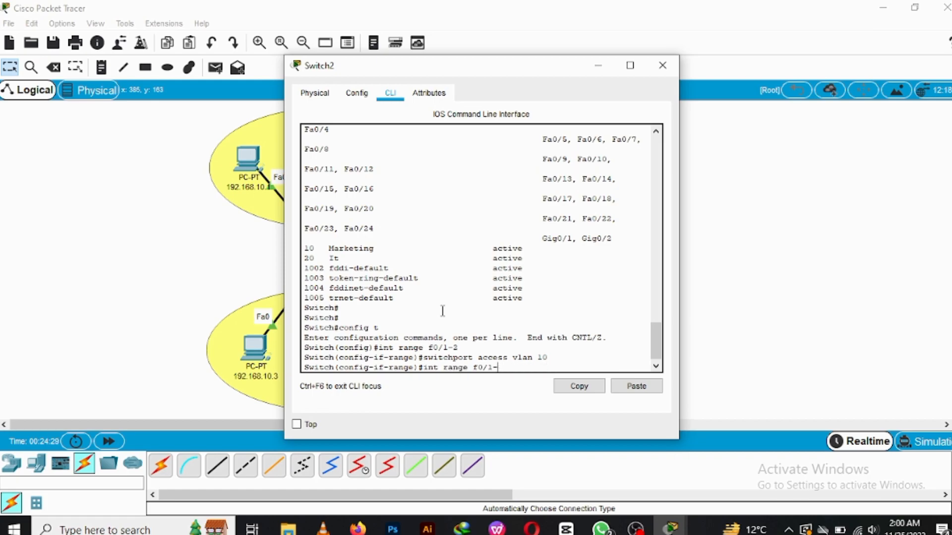
{"action": "key", "text": "BackSpace"}
{"action": "type", "text": "3-4"}
{"action": "key", "text": "Return"}
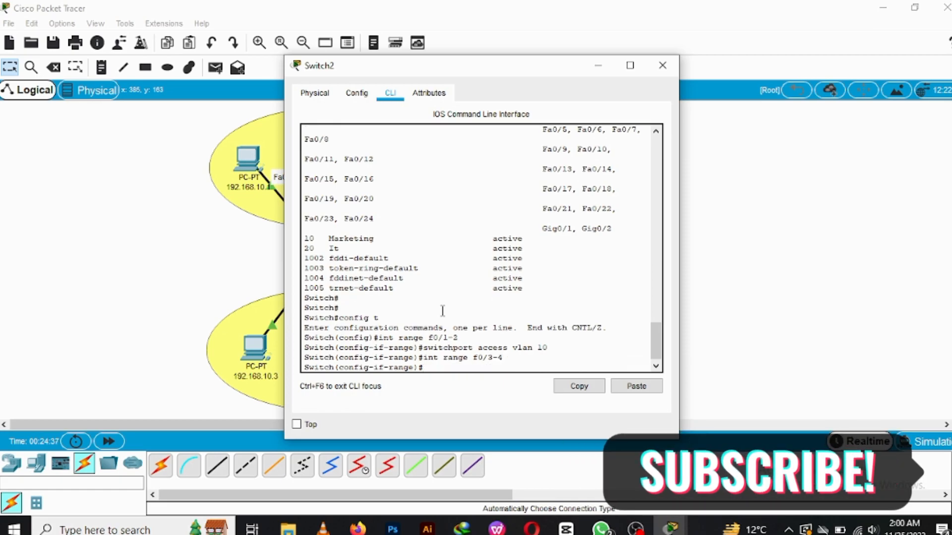
{"action": "type", "text": "switchport access vlan"}
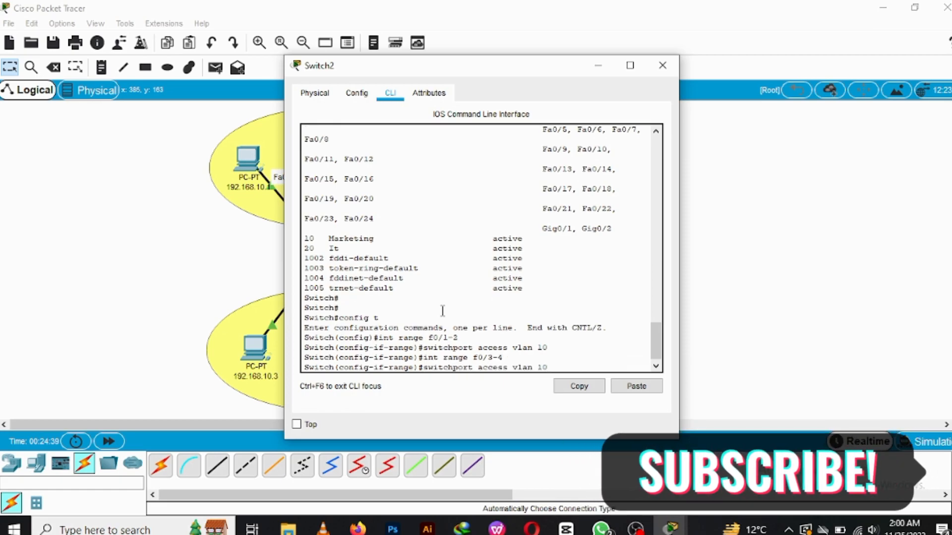